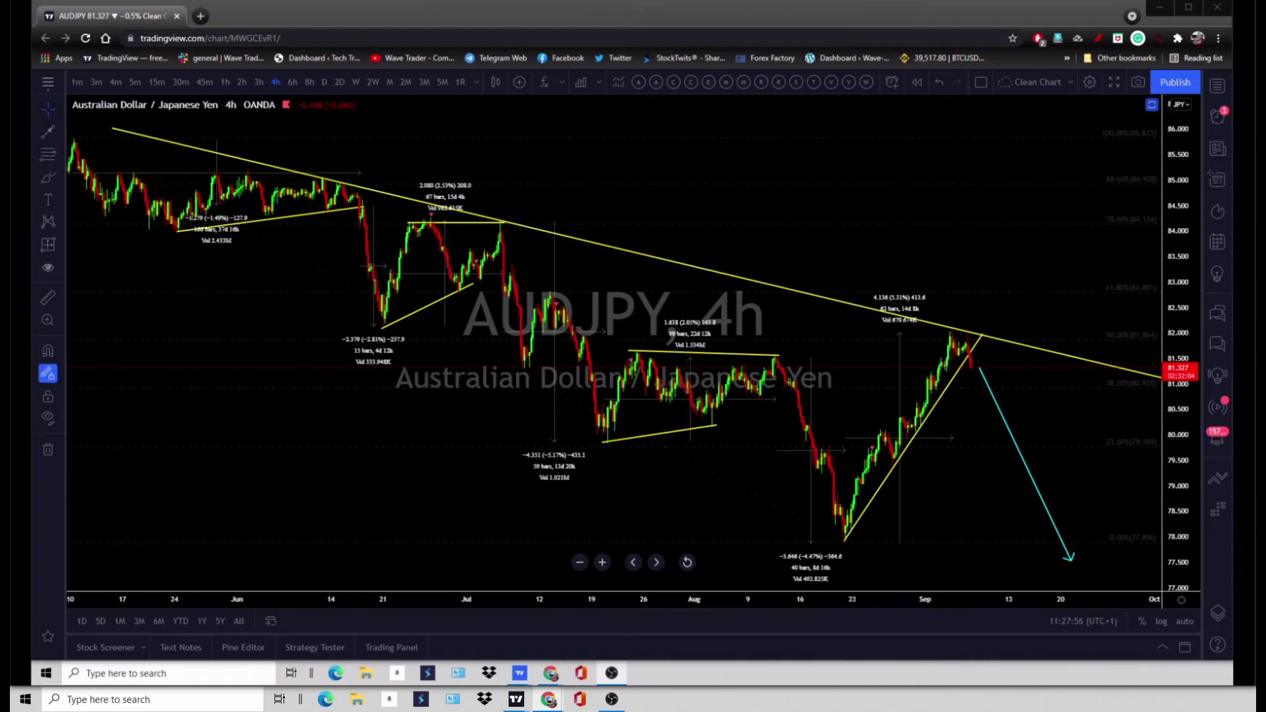
Step: Trace the AUDJPY price swings from the May high to the early September high in blue ink, and clear the ink
left_click_drag(488, 345, 612, 361)
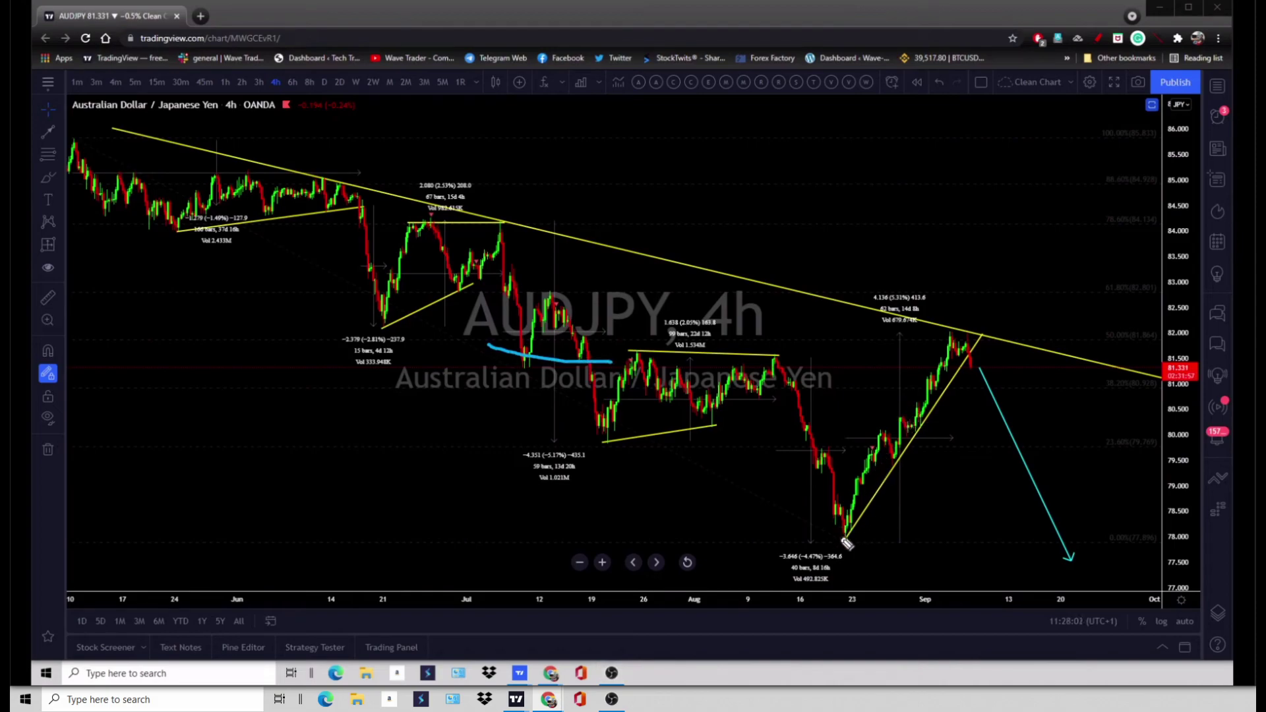
left_click_drag(845, 537, 968, 349)
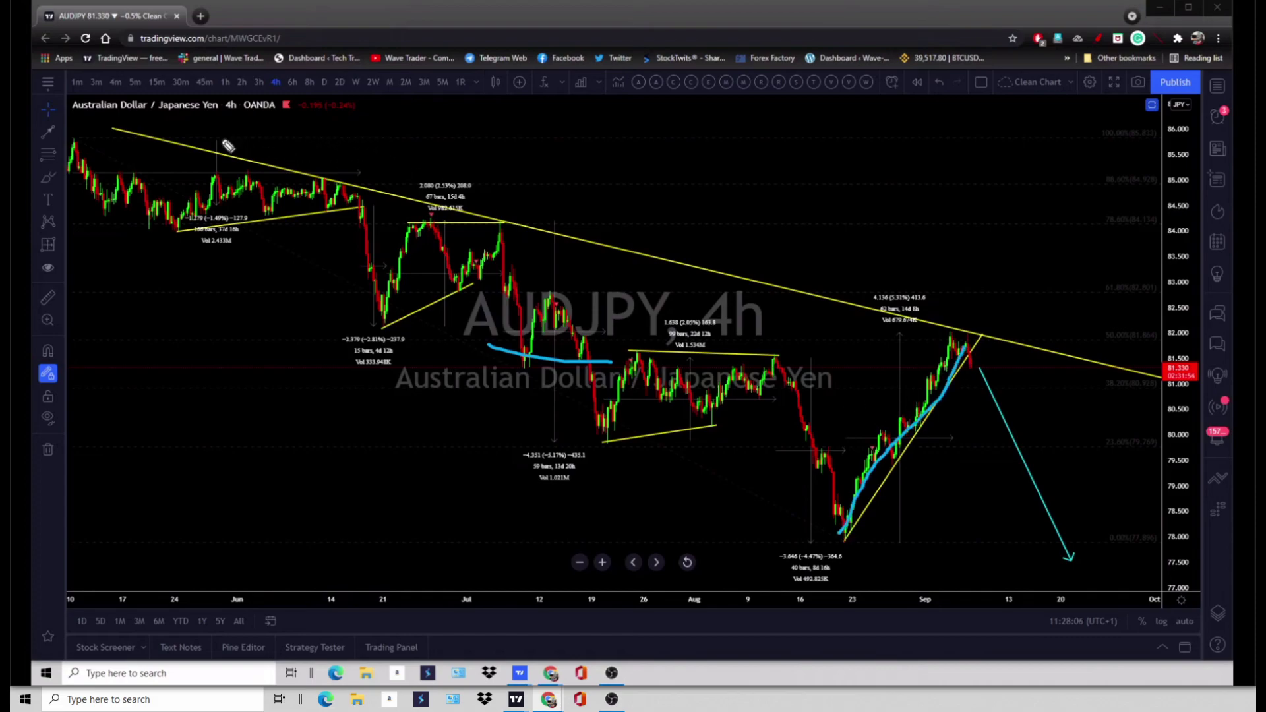
mouse_move(71, 132)
left_mouse_down()
mouse_move(144, 223)
mouse_move(251, 207)
mouse_move(366, 294)
mouse_move(462, 270)
mouse_move(521, 287)
mouse_move(599, 445)
mouse_move(779, 372)
mouse_move(853, 521)
mouse_move(968, 350)
mouse_move(933, 438)
left_mouse_up()
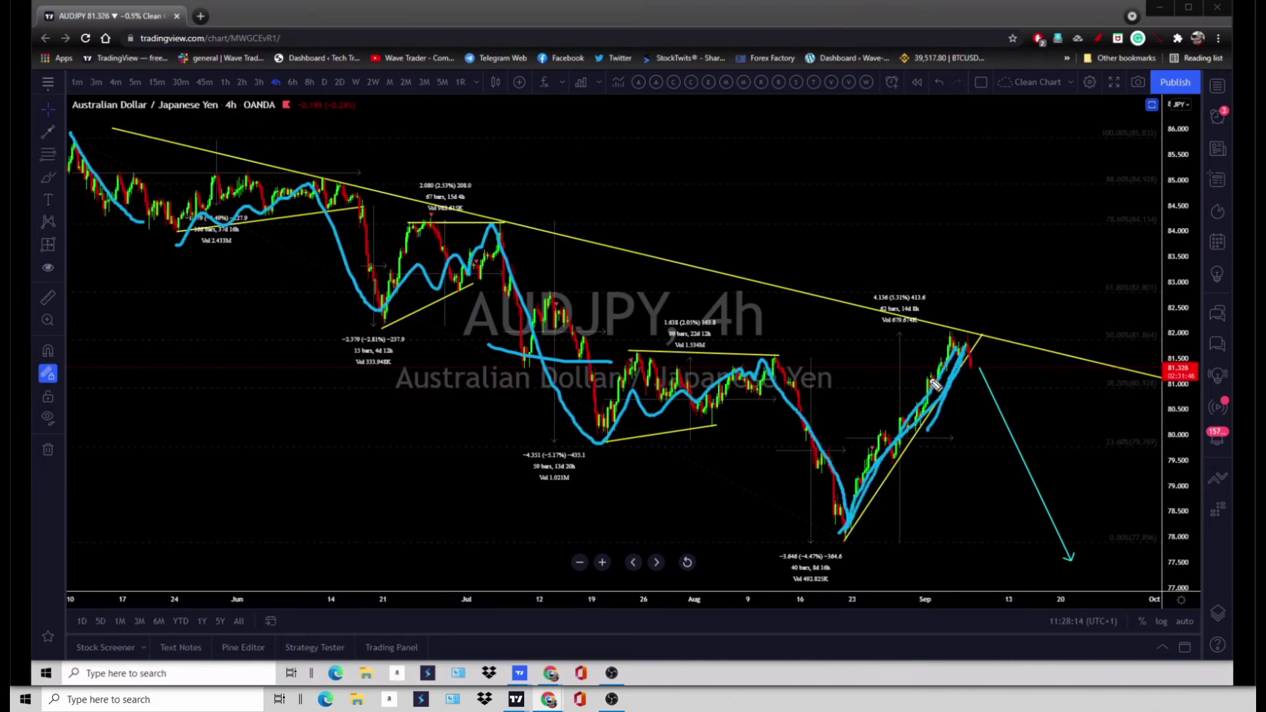
key("ctrl+shift+6")
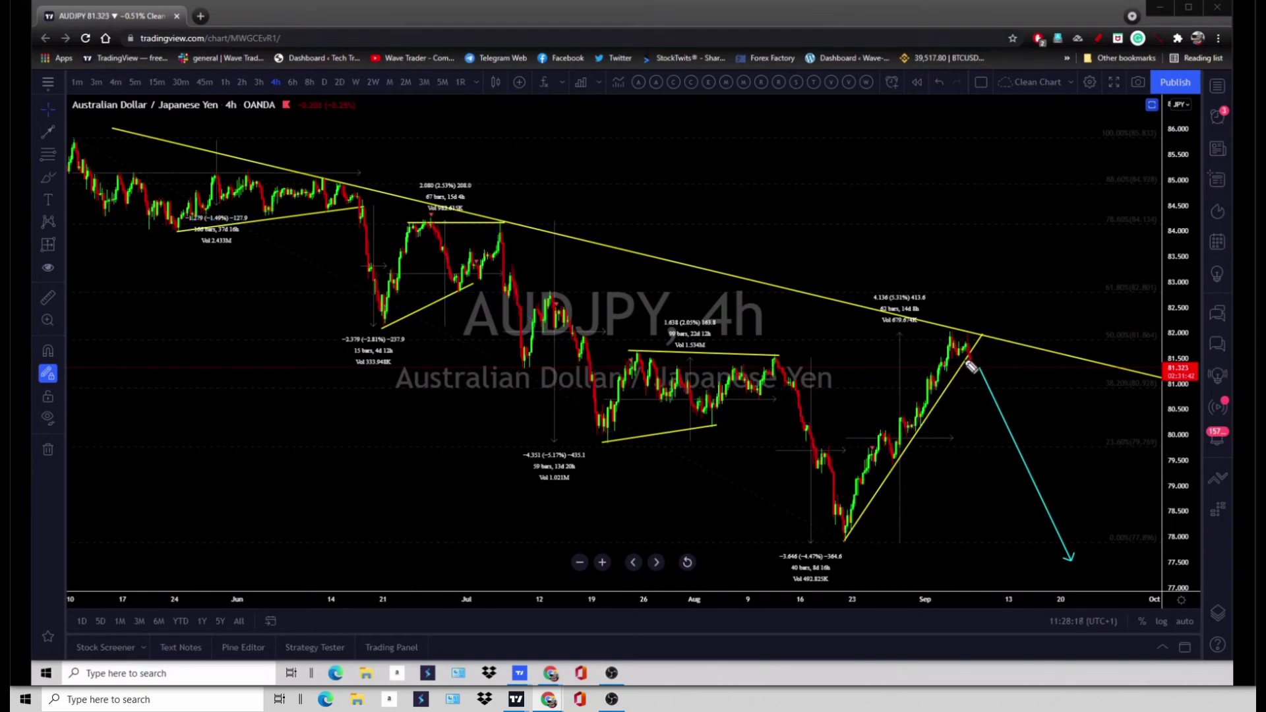
Step: Ink the projected drop along the cyan arrow to about 77.5, mark the August low, and clear the ink
mouse_move(1010, 358)
left_mouse_down()
mouse_move(979, 357)
mouse_move(990, 362)
left_mouse_up()
mouse_move(973, 367)
left_mouse_down()
mouse_move(988, 359)
mouse_move(999, 413)
mouse_move(1061, 522)
mouse_move(1063, 563)
left_mouse_up()
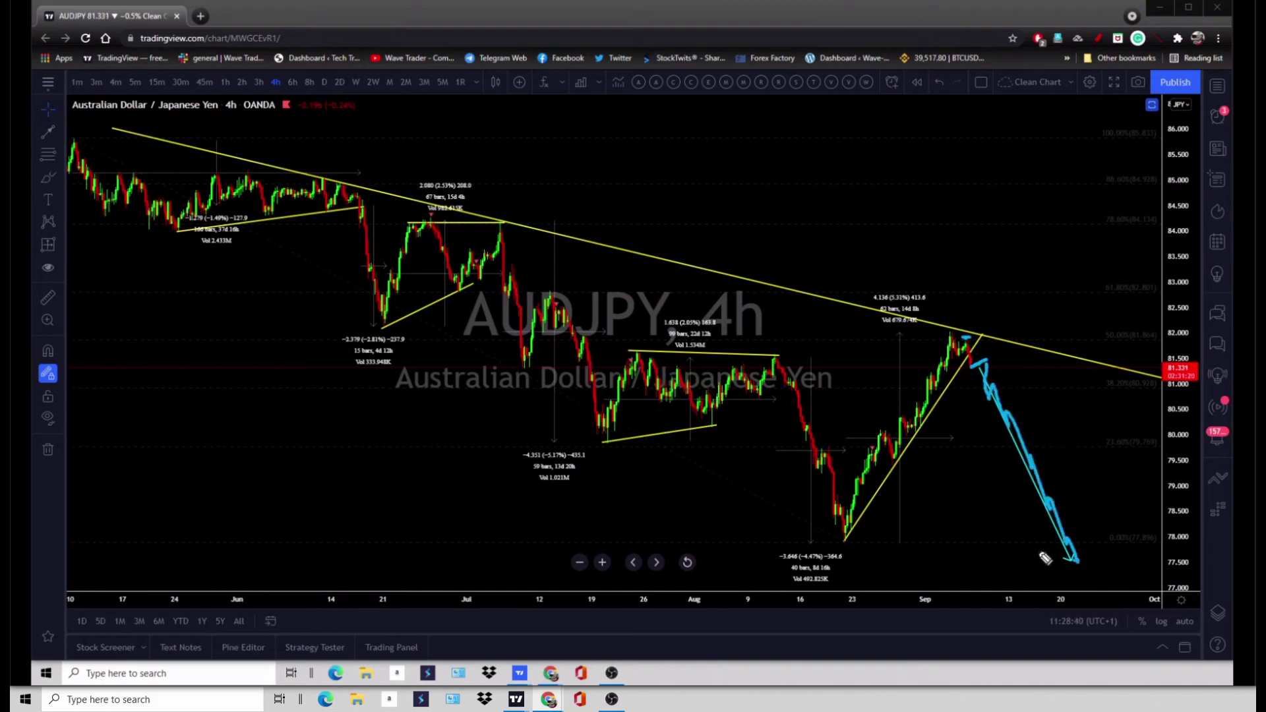
left_click_drag(847, 541, 845, 542)
key("Escape")
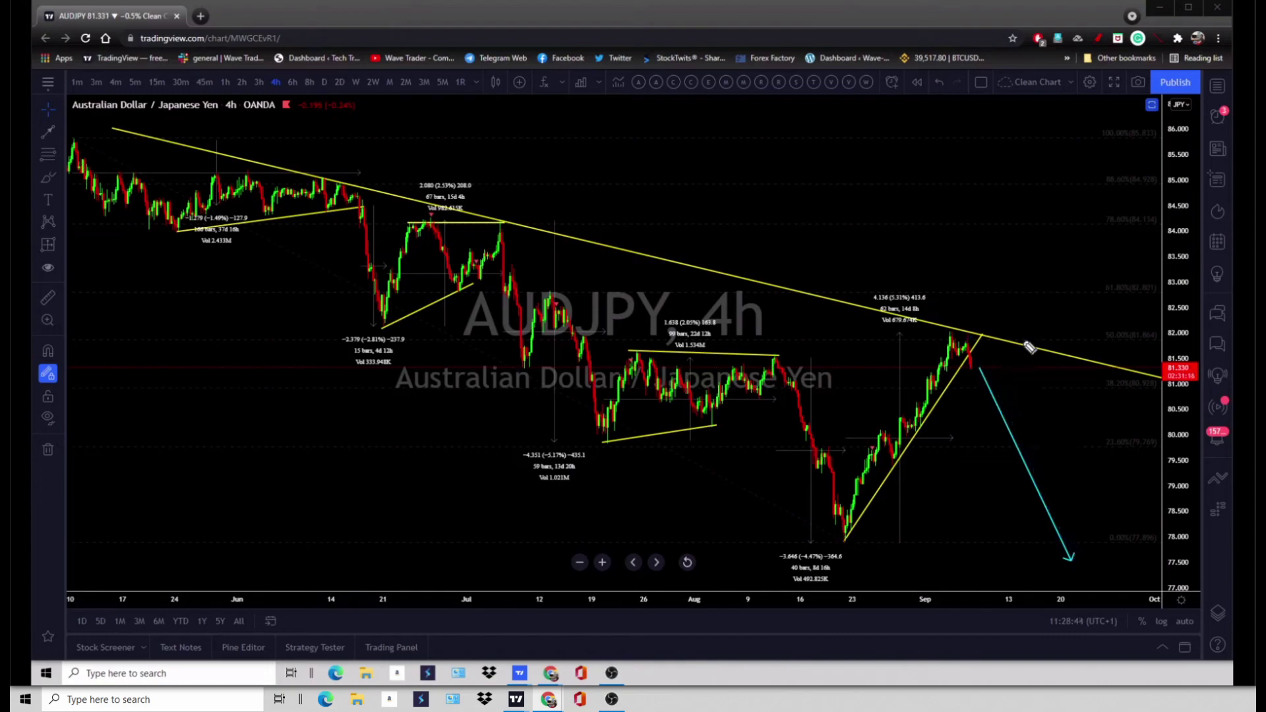
Step: Ink an alternative path rising above the main trend line to about 82.4 and falling to about 78.0, and clear it
left_click_drag(977, 368, 996, 320)
mouse_move(951, 335)
left_mouse_down()
mouse_move(1019, 348)
mouse_move(1087, 535)
left_mouse_up()
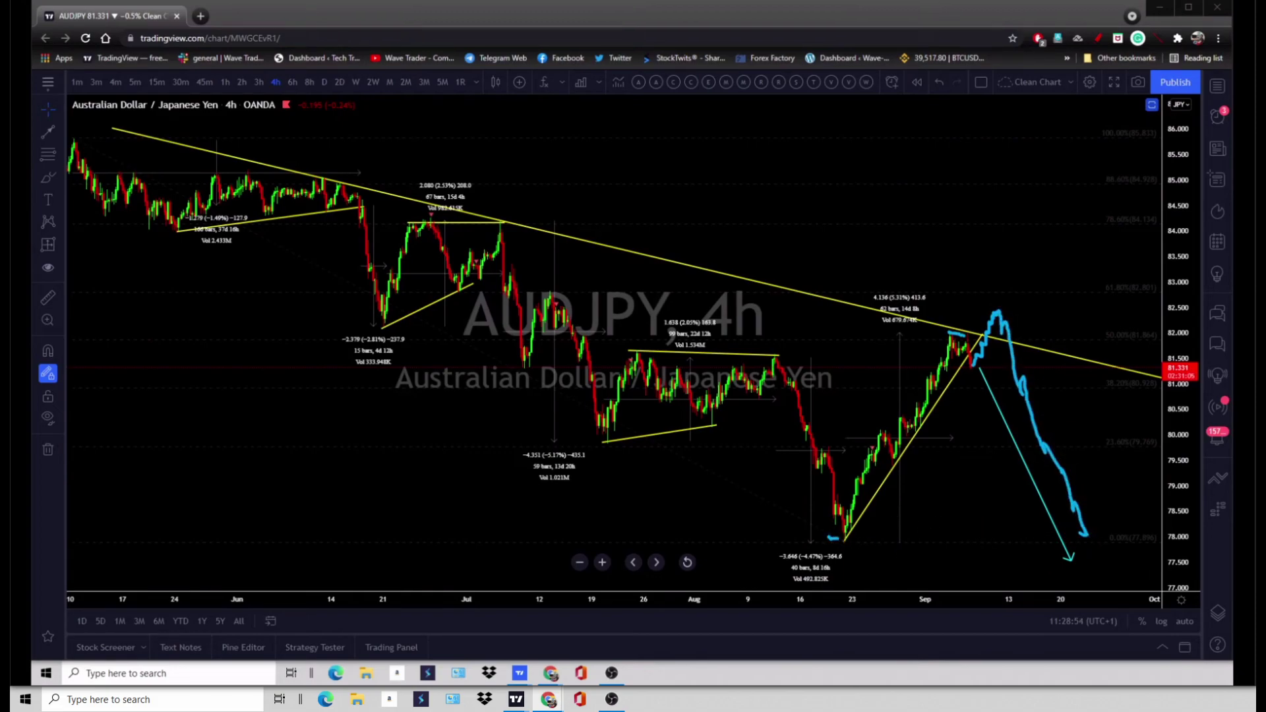
key("Escape")
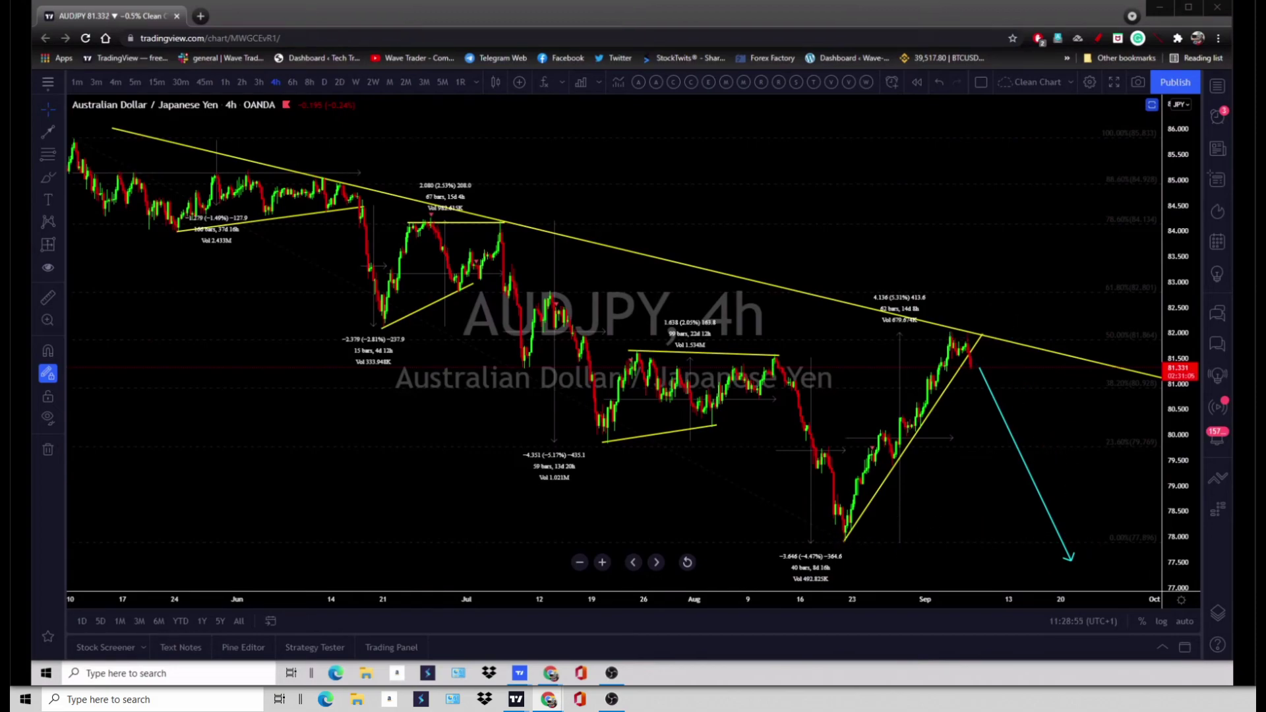
left_click(1198, 381)
Step: Ink the 4-hour downtrend swings and the August rally, with an arrow at the early September high, and clear all ink
left_click_drag(1079, 391, 1084, 392)
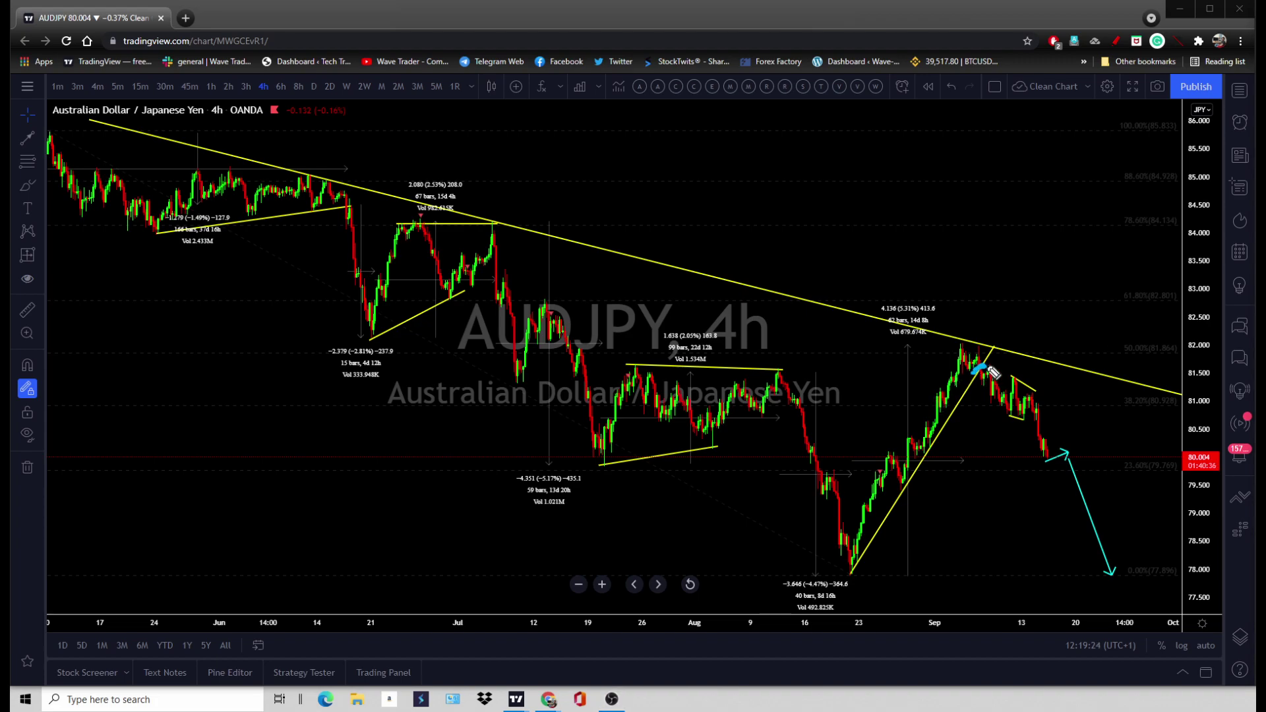
left_click_drag(980, 374, 988, 384)
mouse_move(53, 140)
left_mouse_down()
mouse_move(113, 190)
mouse_move(181, 213)
mouse_move(270, 197)
mouse_move(445, 290)
mouse_move(491, 254)
mouse_move(594, 443)
mouse_move(781, 390)
mouse_move(847, 515)
mouse_move(852, 571)
mouse_move(959, 360)
left_mouse_up()
left_click_drag(962, 256, 974, 312)
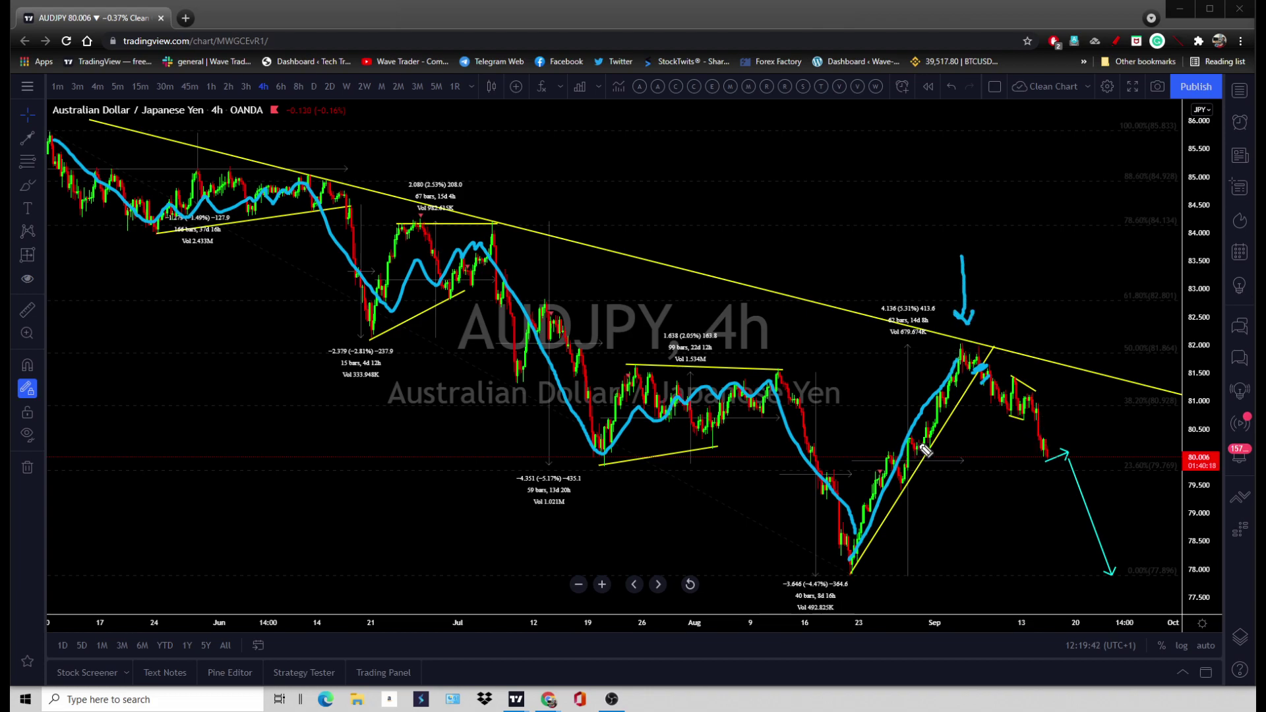
left_click_drag(589, 358, 653, 355)
left_click_drag(856, 552, 1003, 359)
key("Delete")
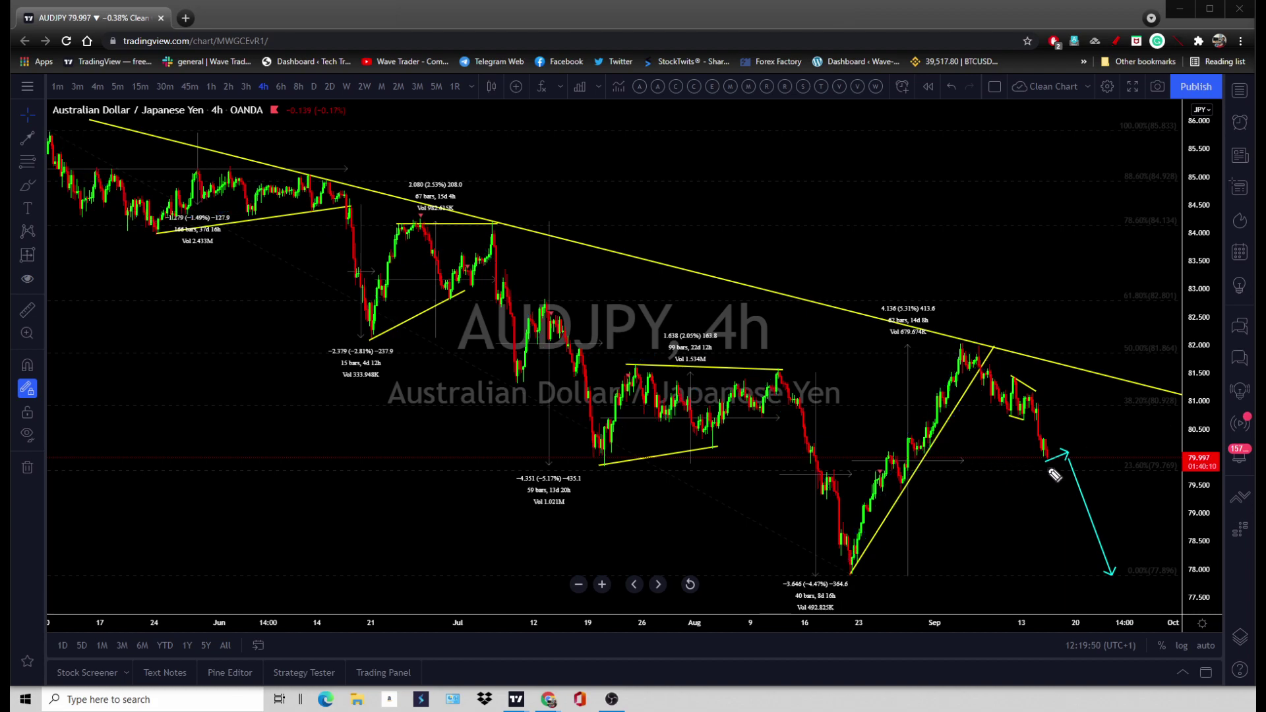
Step: Ink a small pullback from the latest price and a fall to about 78.0, mark the August low, and clear the ink
mouse_move(1050, 460)
left_mouse_down()
mouse_move(1073, 454)
mouse_move(1094, 571)
left_mouse_up()
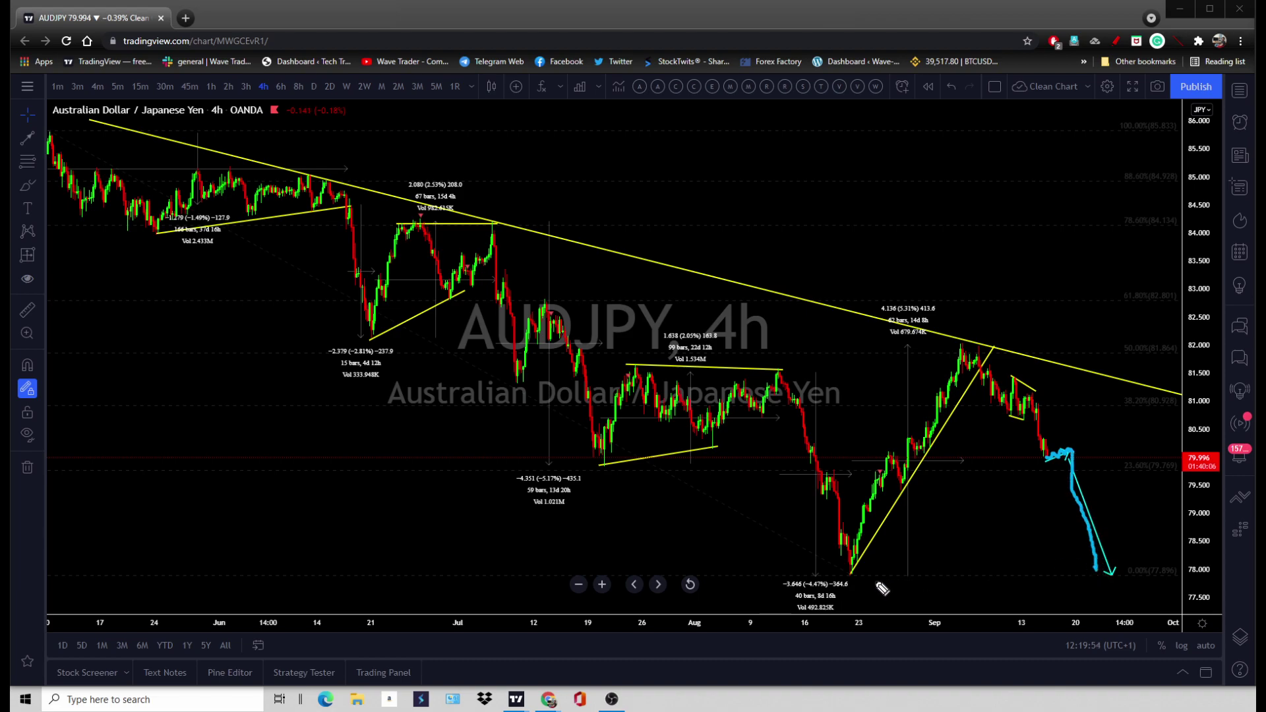
left_click_drag(845, 577, 854, 575)
key("Escape")
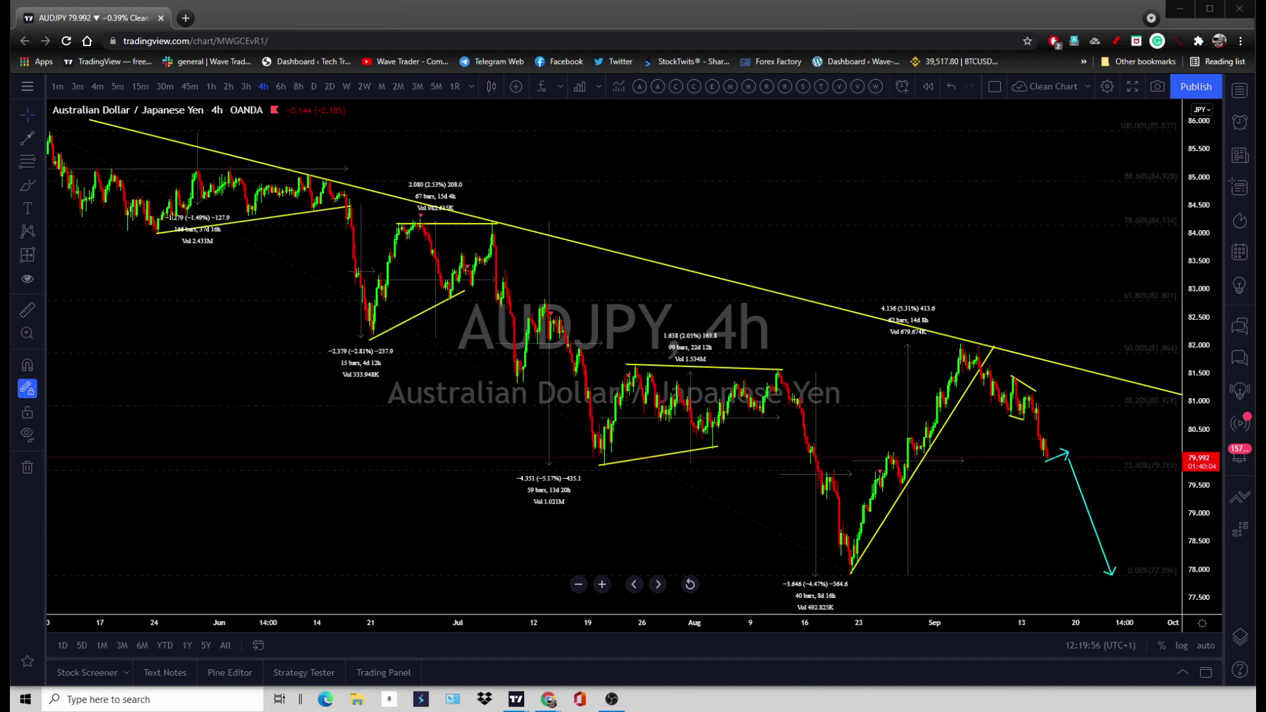
Step: Switch the chart to the 1-hour timeframe and frame the September decline with an expanded price scale
left_click(211, 86)
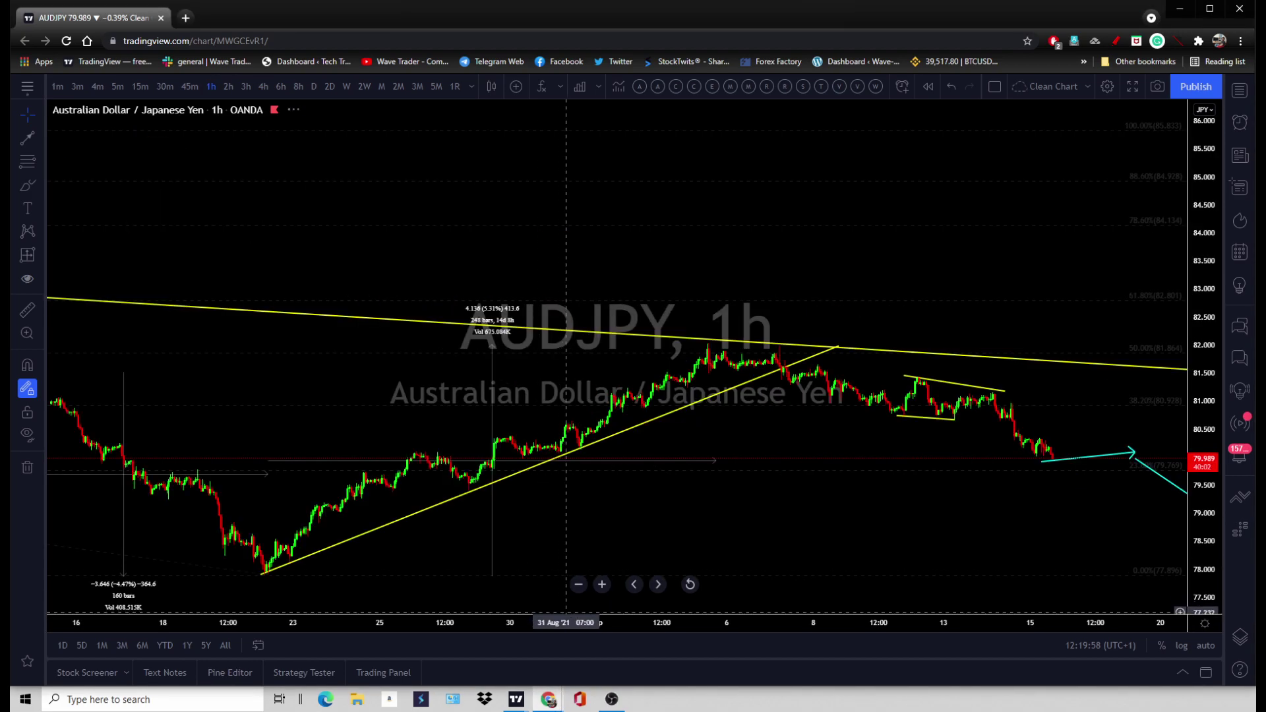
left_click(691, 582)
scroll(1087, 488, "down", 7)
left_click_drag(1198, 511, 1197, 486)
left_click_drag(1087, 487, 881, 511)
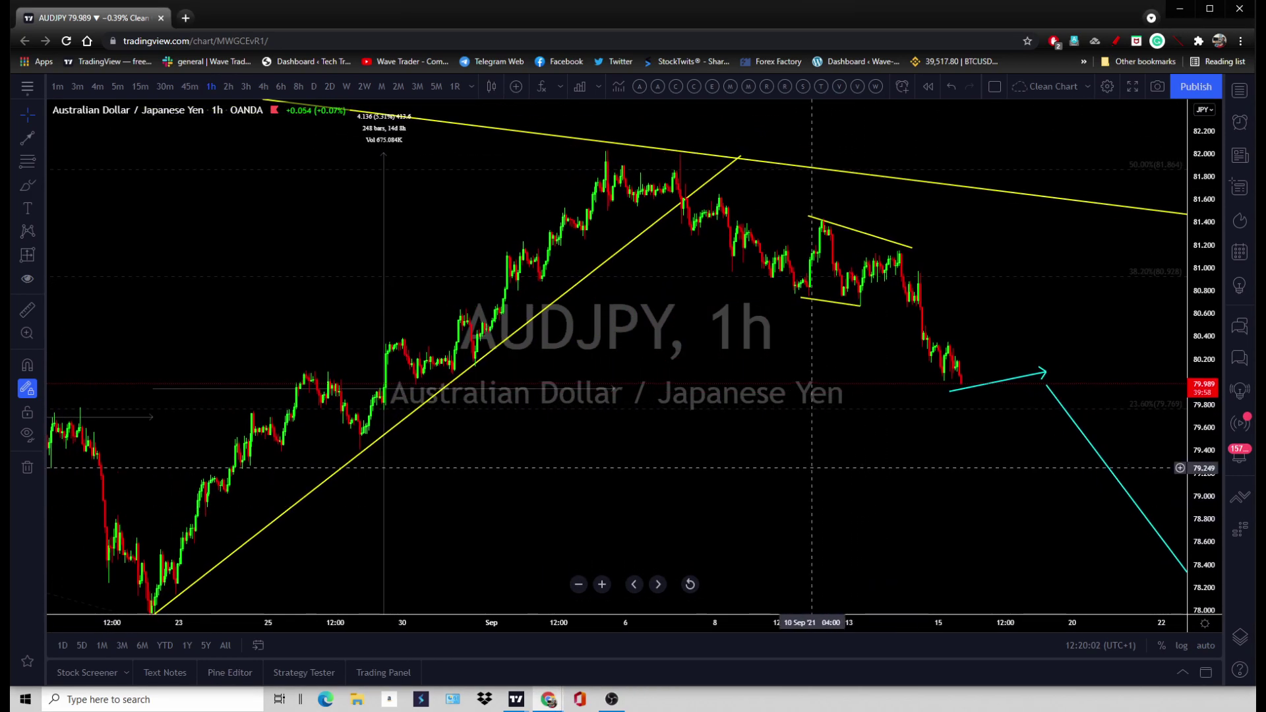
Step: Draw a trend line from the 7 September high at 82.010 down to 80.158, and move the flag's upper line ends to 81.425 and 81.141
left_click(42, 143)
left_click(79, 139)
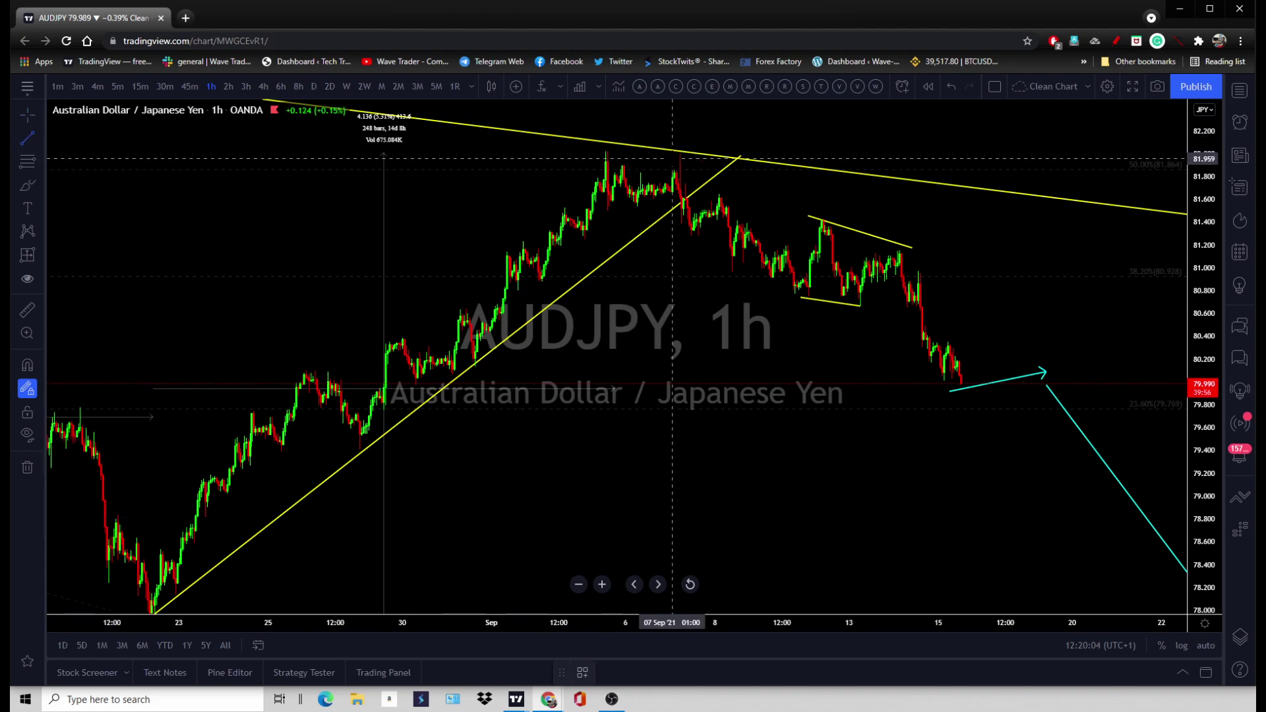
left_click(679, 153)
left_click(1171, 364)
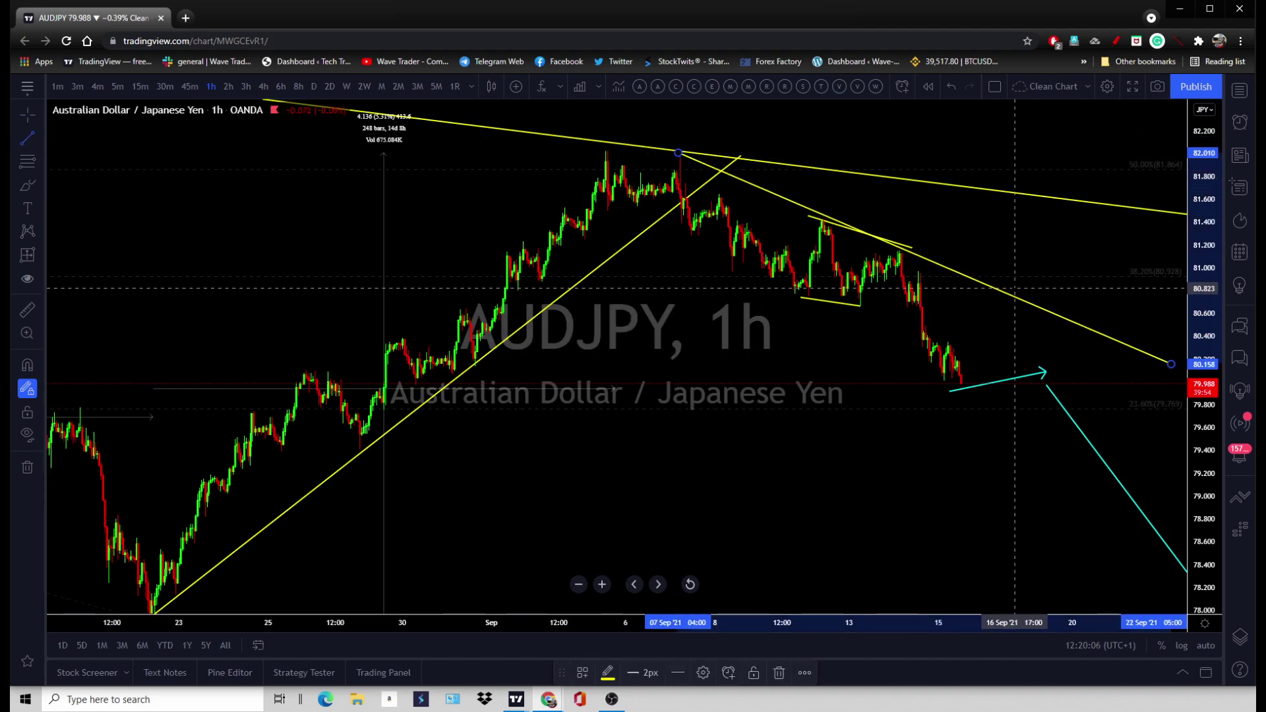
left_click(905, 252)
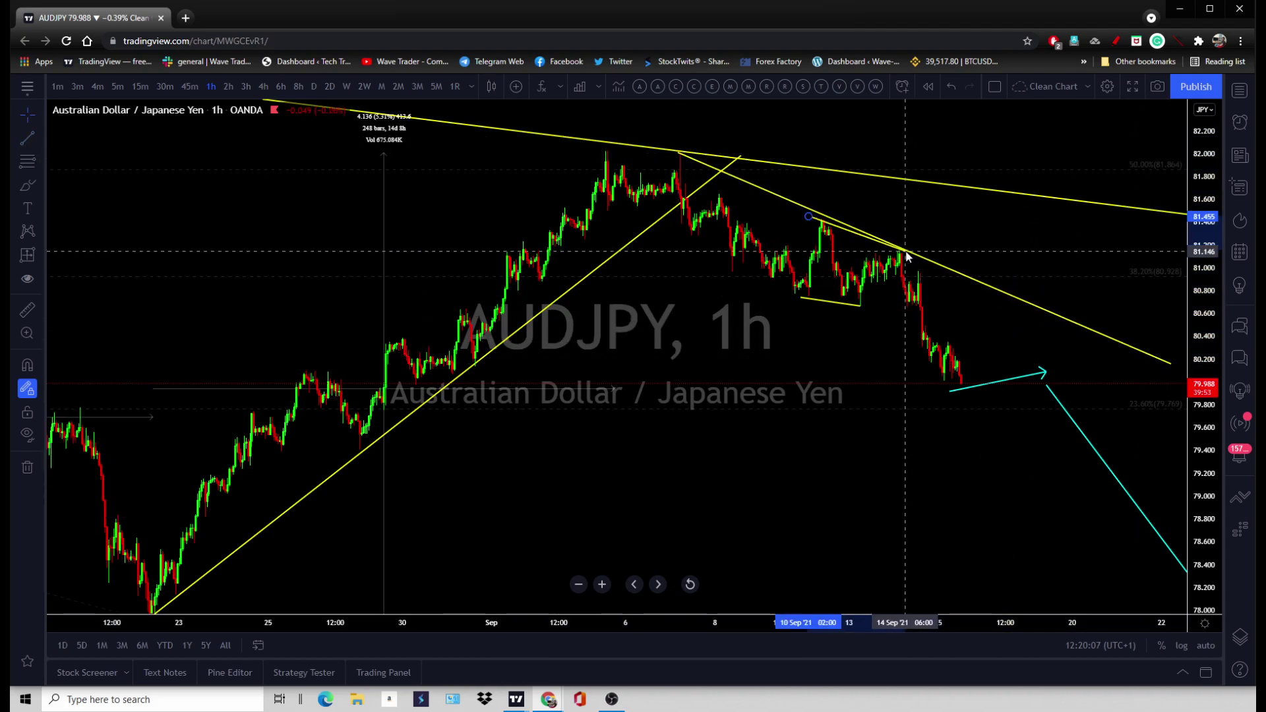
left_click(822, 221)
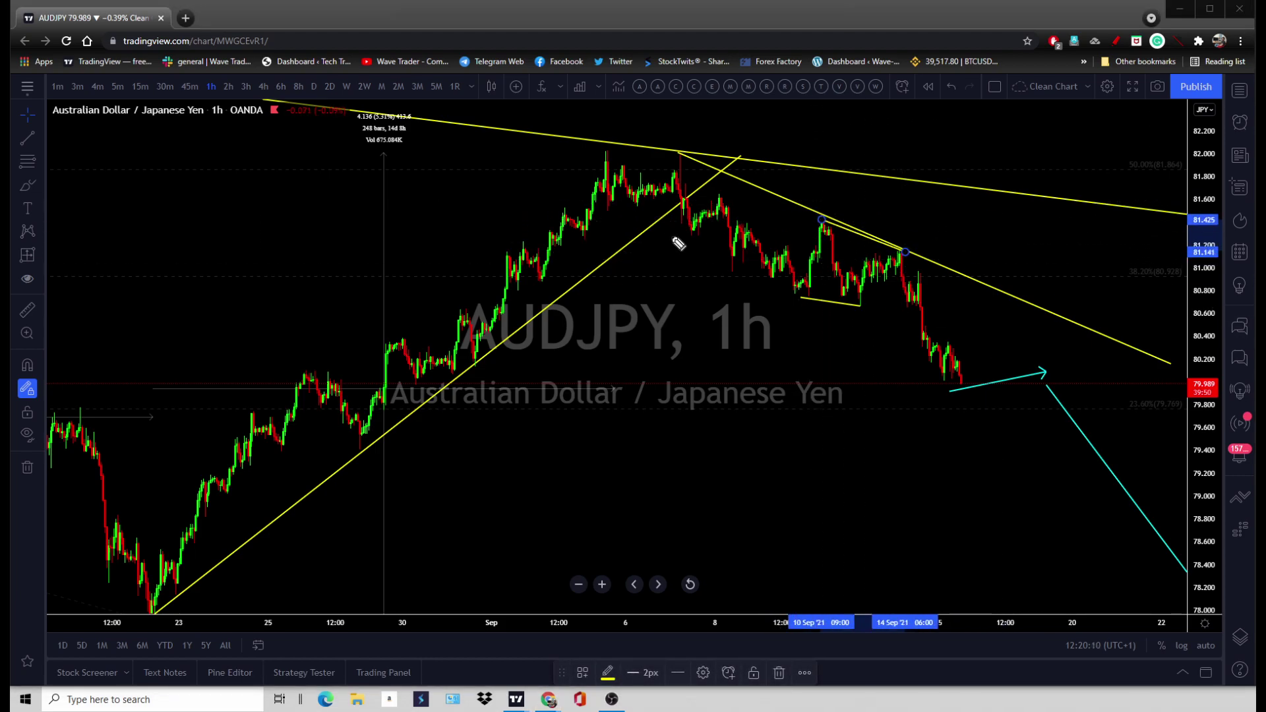
Step: Trace the pullbacks and falling legs from the 7 September high to the latest low in blue ink
left_click_drag(692, 233, 727, 209)
mouse_move(801, 291)
left_mouse_down()
mouse_move(838, 244)
mouse_move(857, 295)
mouse_move(900, 256)
left_mouse_up()
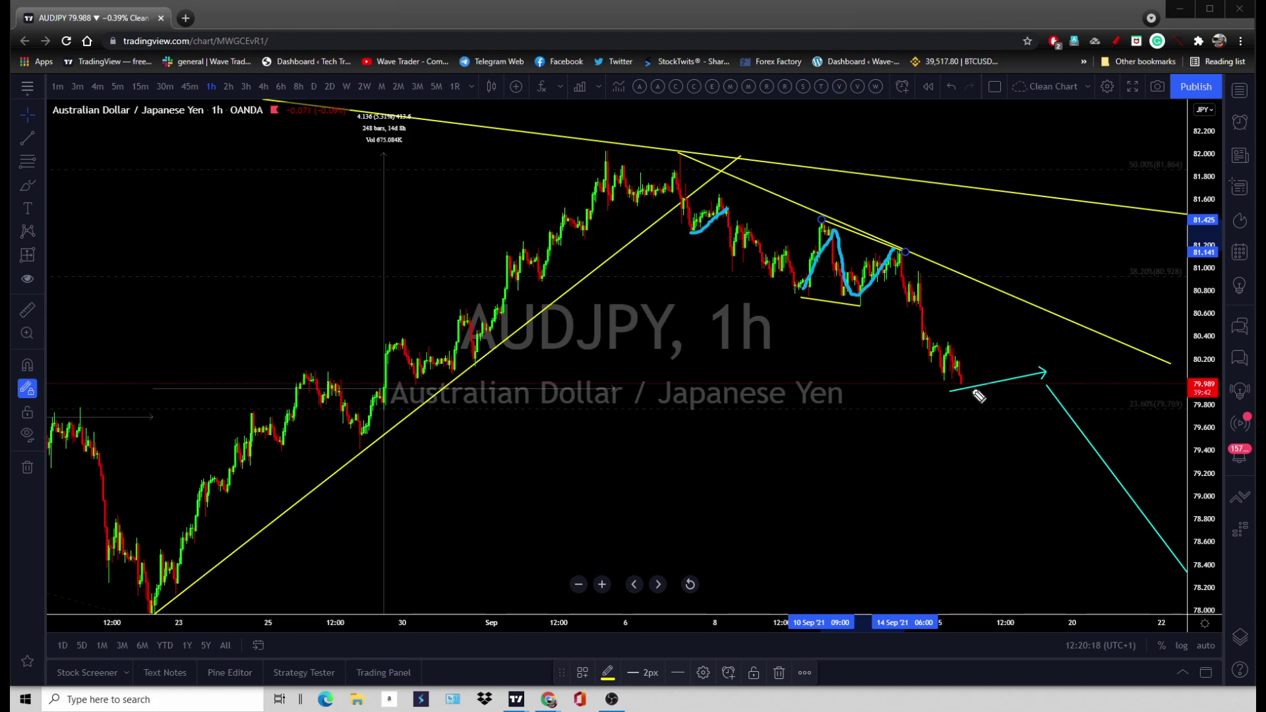
left_click_drag(901, 255, 943, 388)
left_click_drag(686, 181, 805, 288)
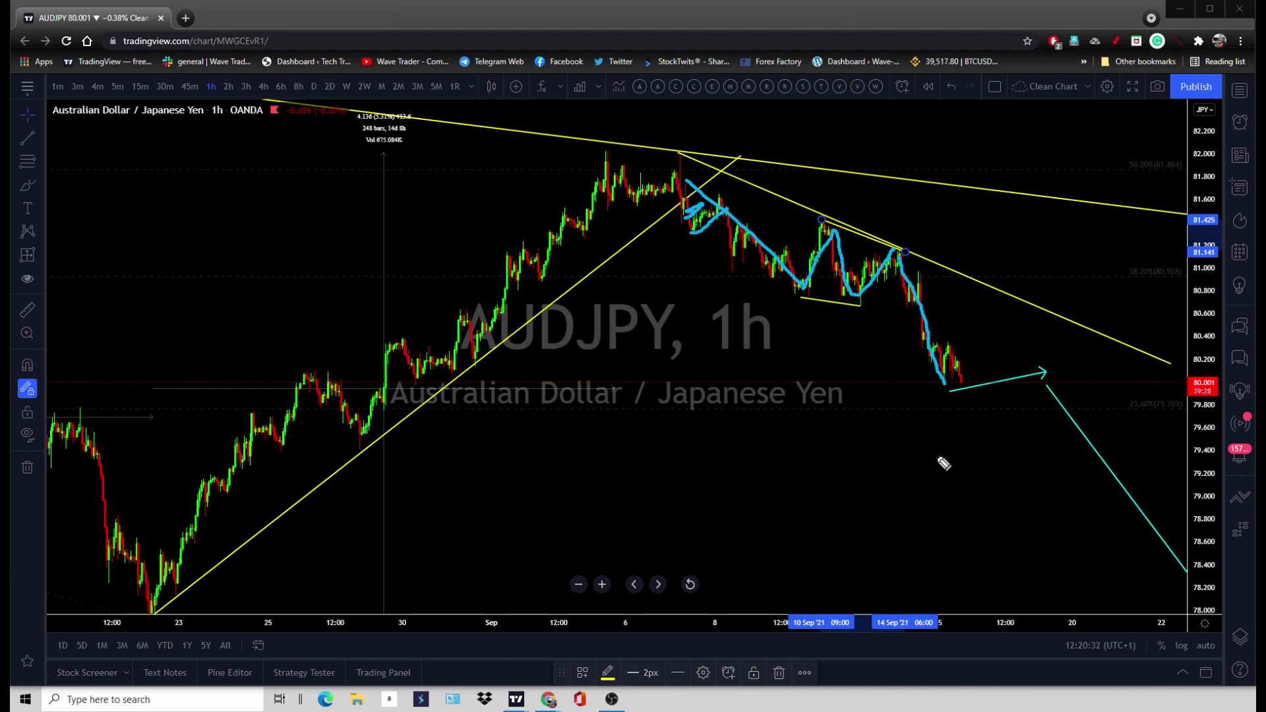
Step: Underline the latest low, then ink a straight drop to about 78.3 and a rebound up to the new trend line
left_click_drag(942, 384, 964, 385)
left_click_drag(955, 397, 977, 588)
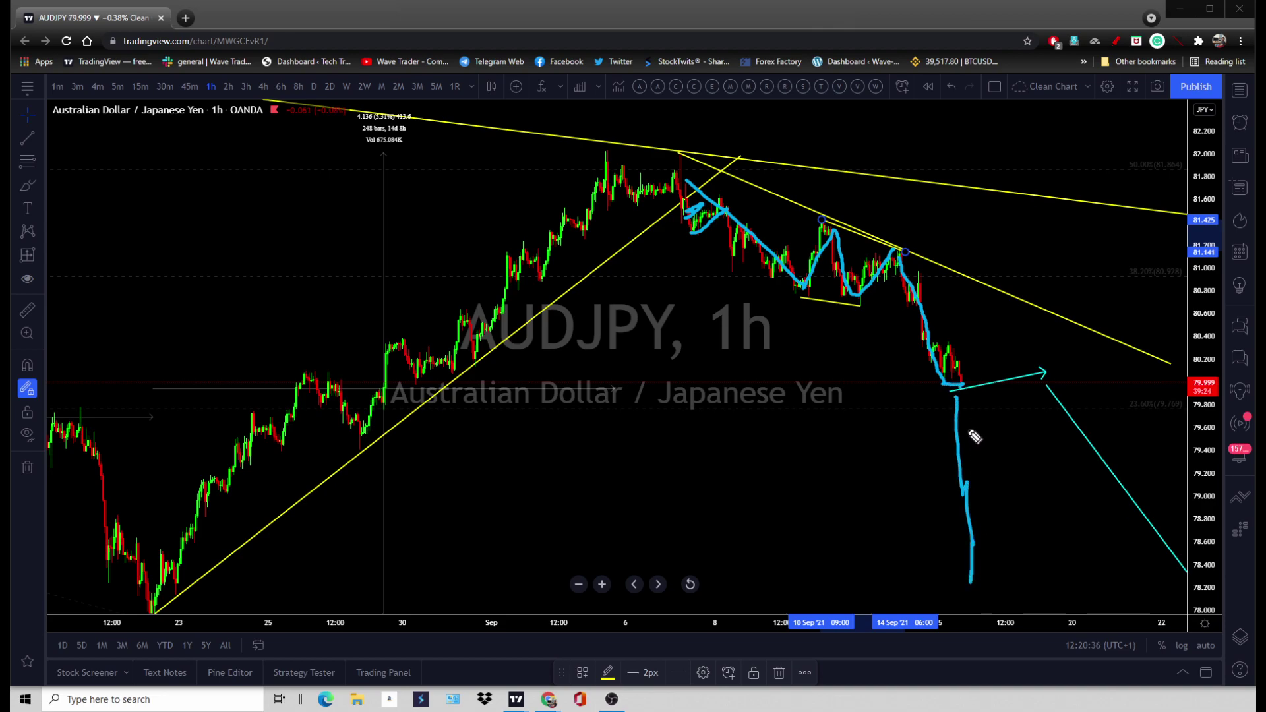
left_click_drag(963, 384, 1025, 303)
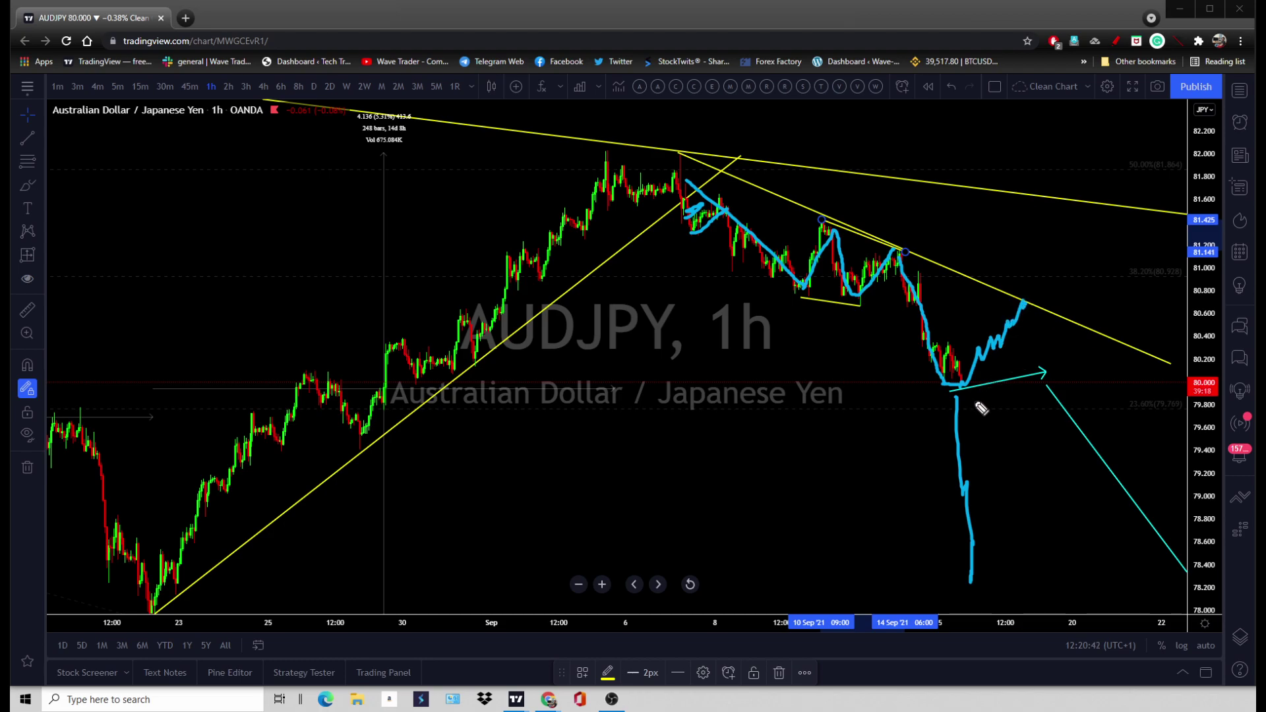
mouse_move(1023, 480)
left_mouse_down()
mouse_move(1045, 403)
mouse_move(1024, 352)
mouse_move(1065, 373)
left_mouse_up()
left_click_drag(1030, 310, 1065, 435)
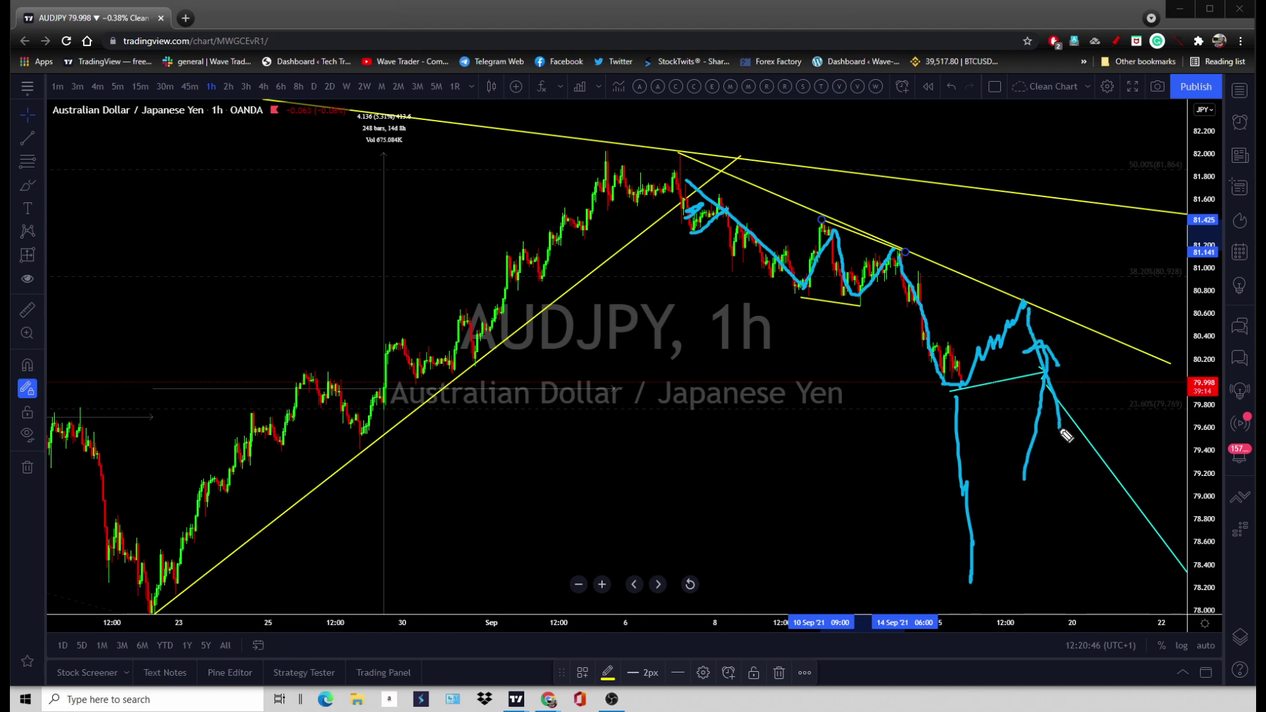
key("ctrl+z")
key("ctrl+z")
key("ctrl+z")
key("ctrl+z")
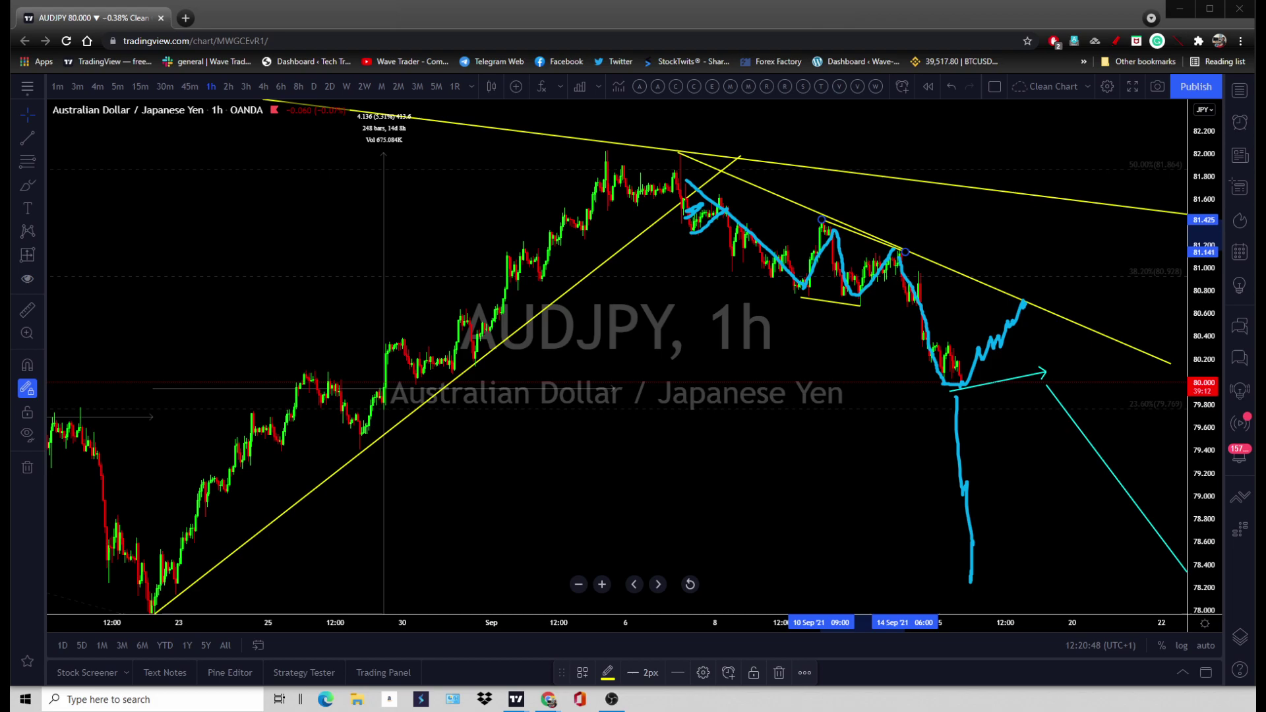
Step: Ink a rebound to about 80.6 and a drop to about 78.7, mark the latest low and the September highs, and clear all ink
mouse_move(963, 386)
left_mouse_down()
mouse_move(1033, 315)
mouse_move(1065, 535)
left_mouse_up()
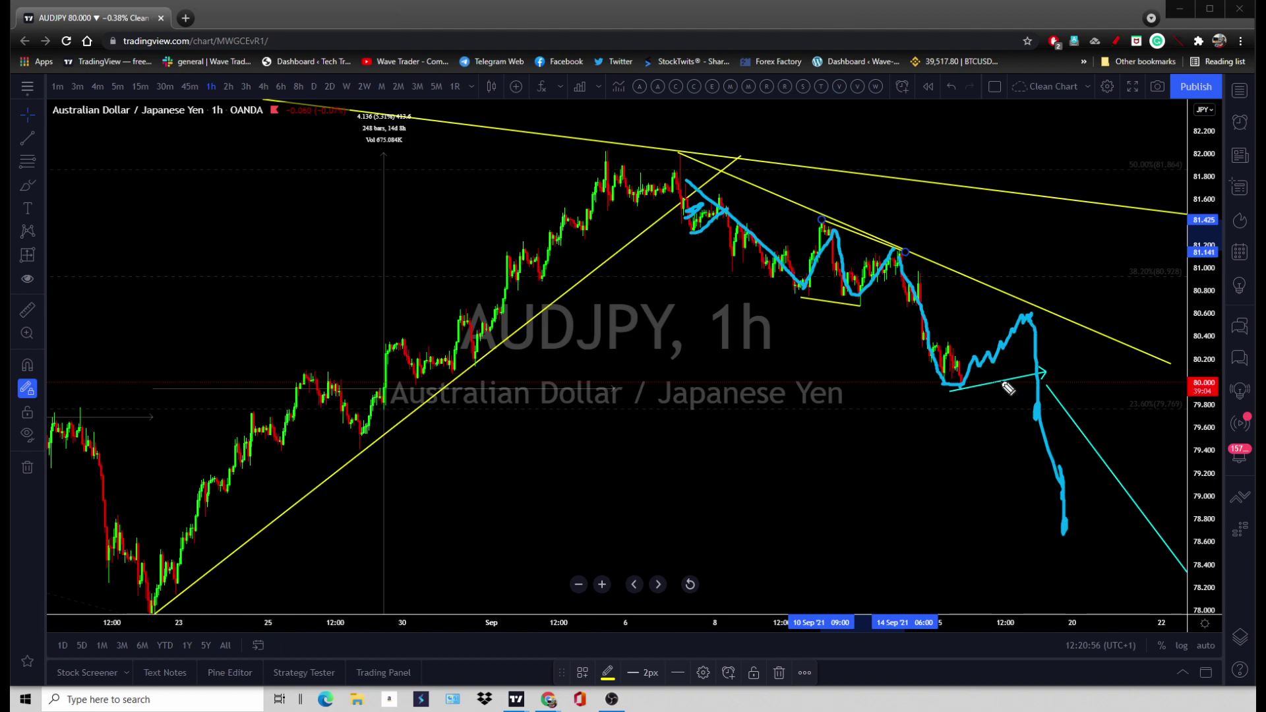
left_click_drag(947, 398, 963, 388)
mouse_move(596, 159)
left_mouse_down()
mouse_move(689, 157)
mouse_move(637, 157)
left_mouse_up()
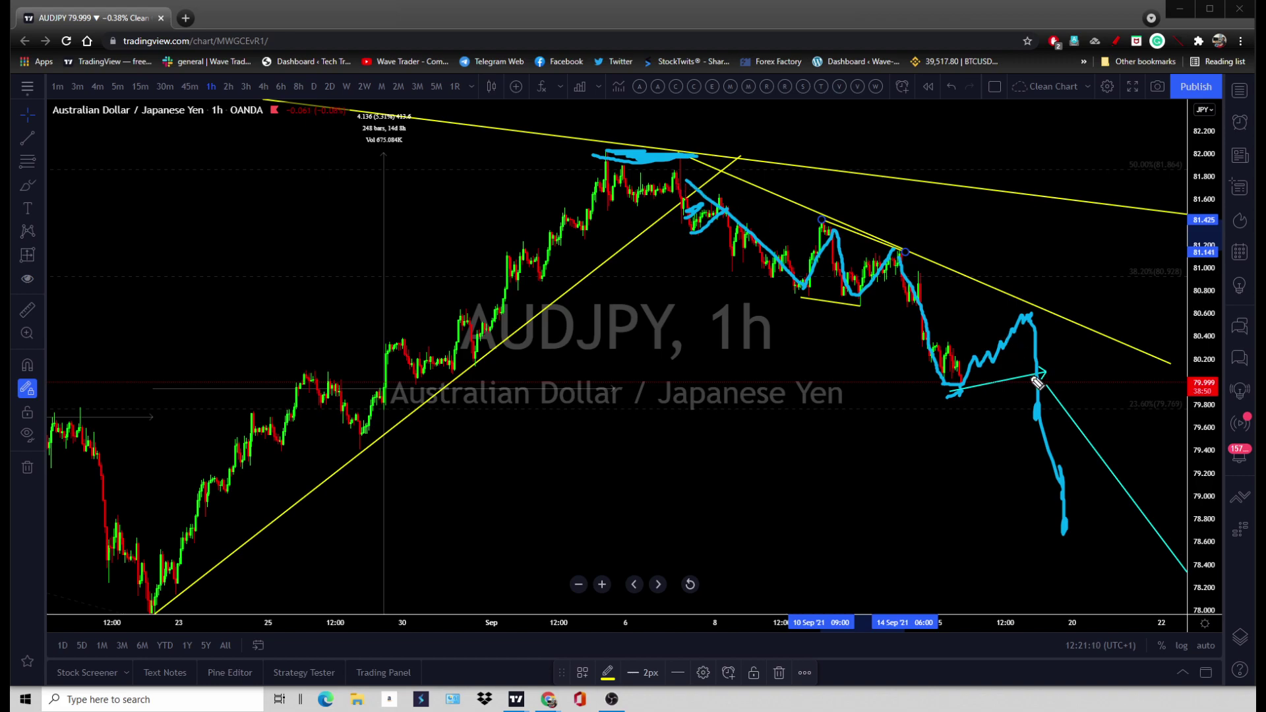
key("Escape")
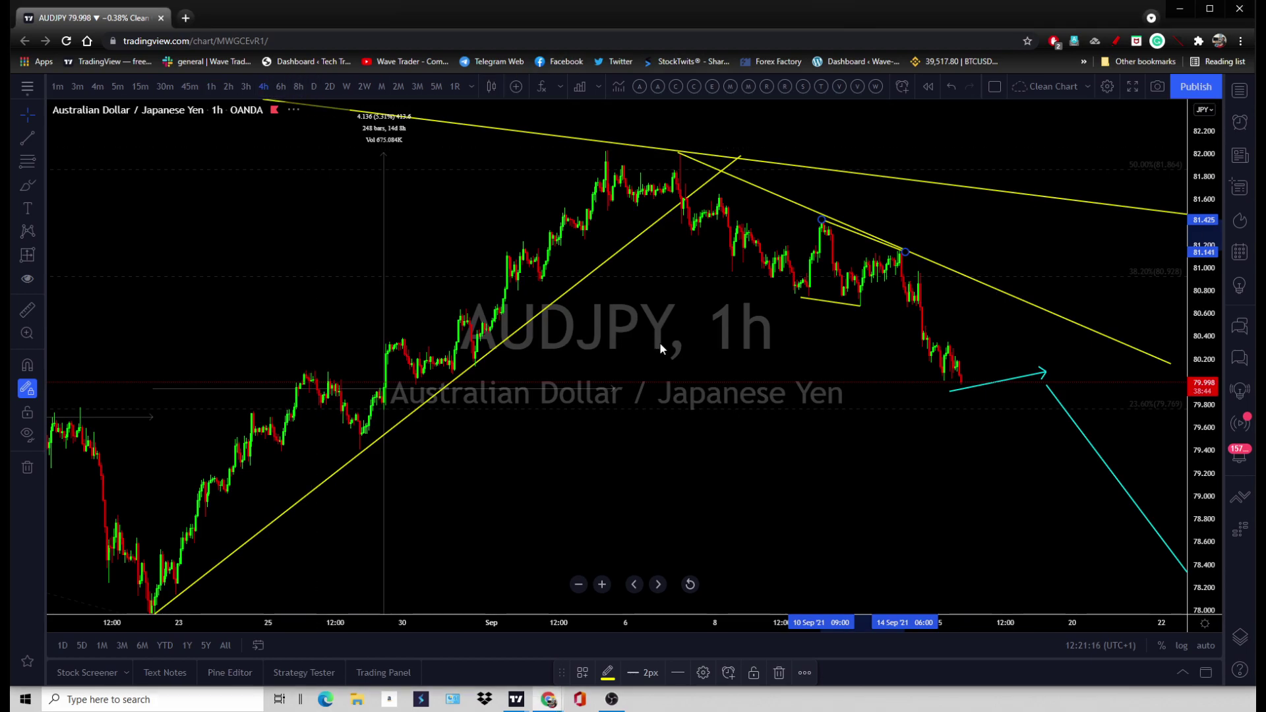
Step: Return to the 4-hour timeframe and frame the chart from late May to late September, including both cyan projection arrows
left_click(690, 585)
scroll(1174, 452, "down", 1)
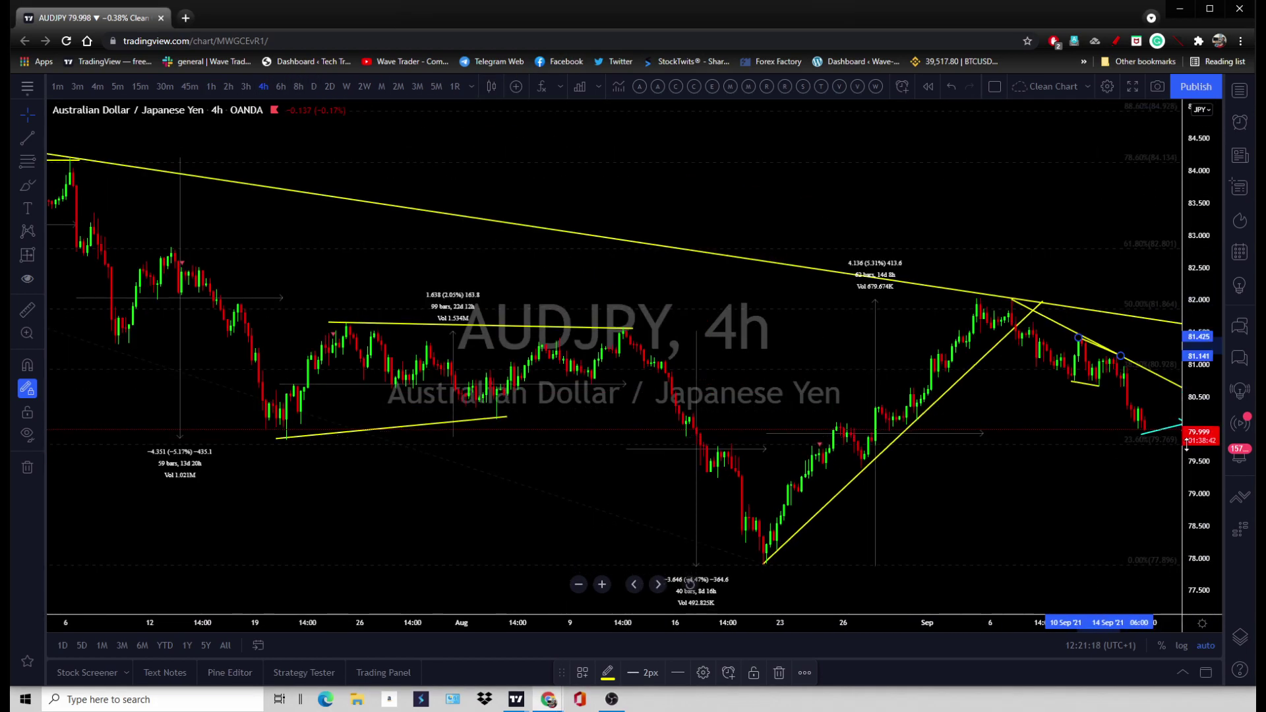
scroll(1077, 518, "down", 3)
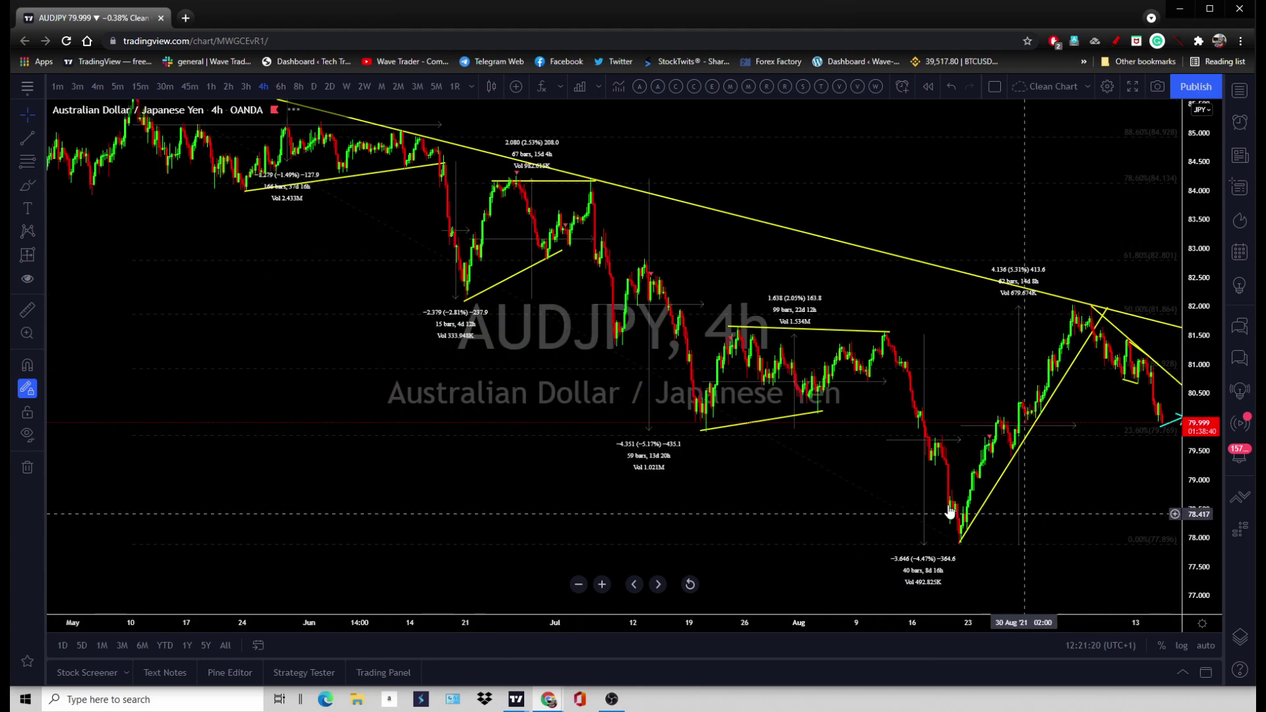
scroll(1092, 524, "up", 2)
left_click_drag(1089, 524, 1041, 574)
scroll(1055, 564, "down", 2)
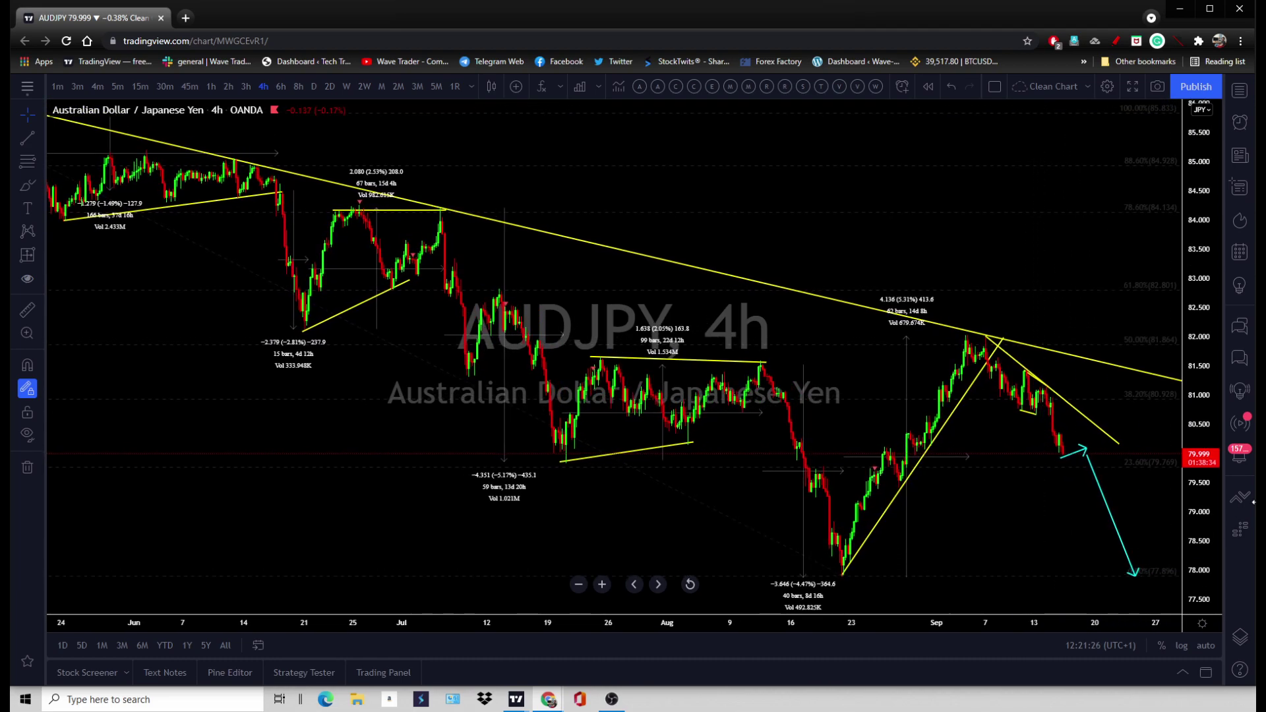